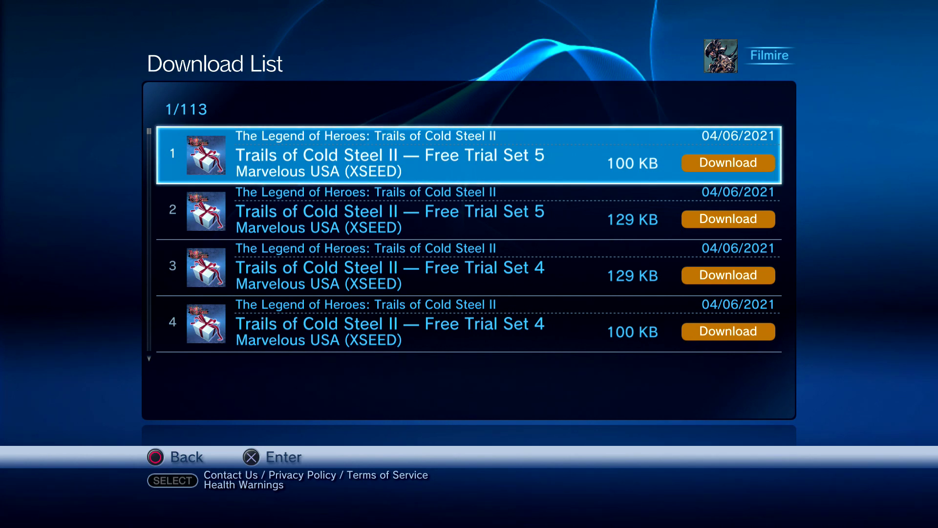
- Try repeatedly to download the 100 KB Trails of Cold Steel II — Free Trial Set 5 item, dismissing each attempt
key(Return)
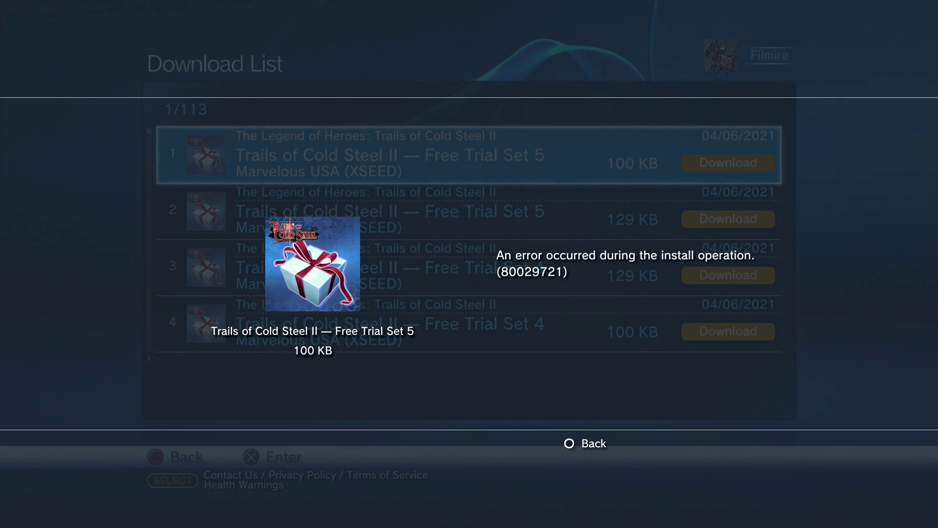
key(Escape)
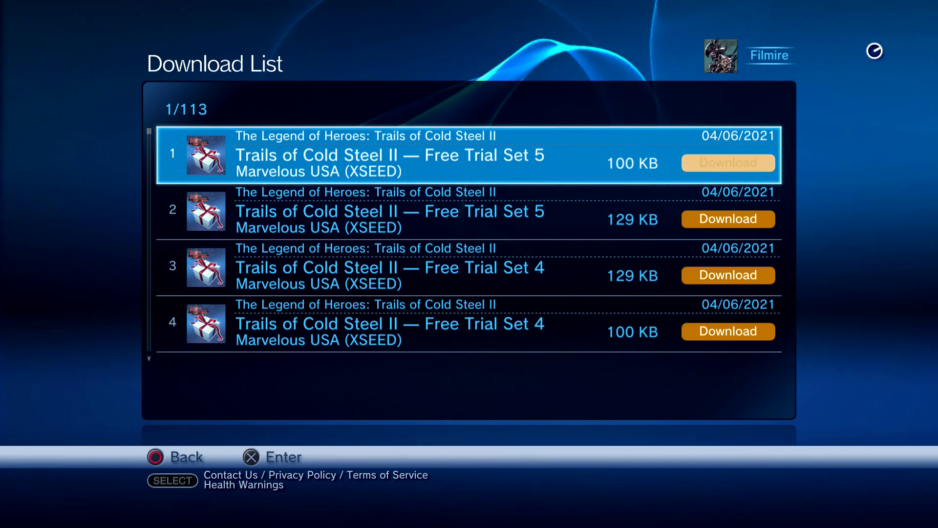
key(Return)
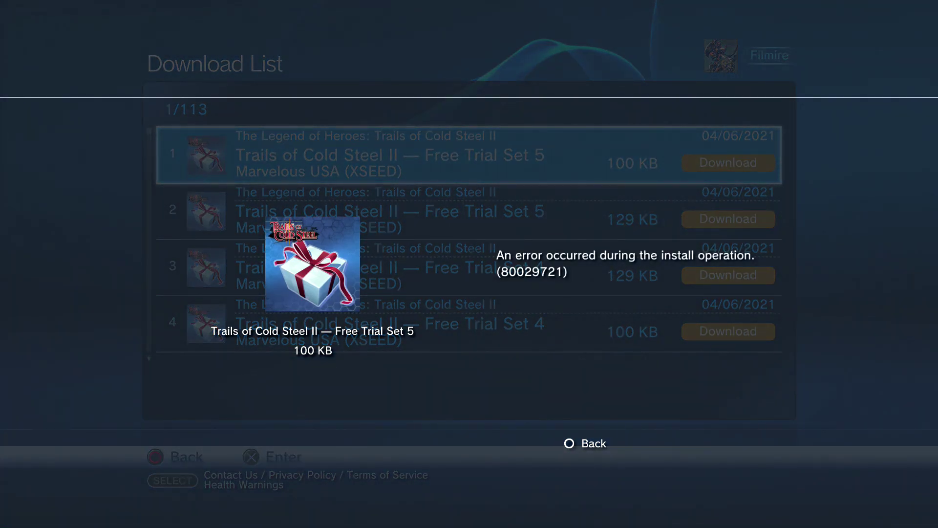
key(Escape)
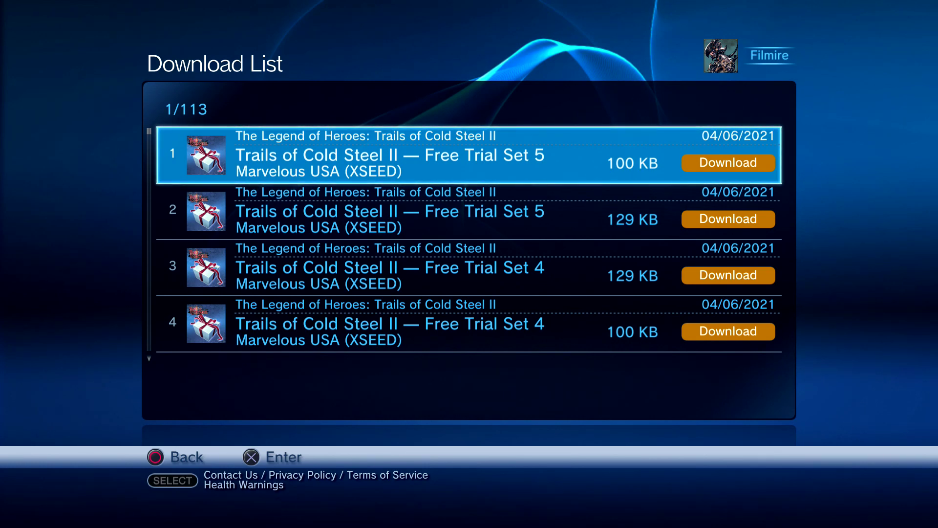
key(Return)
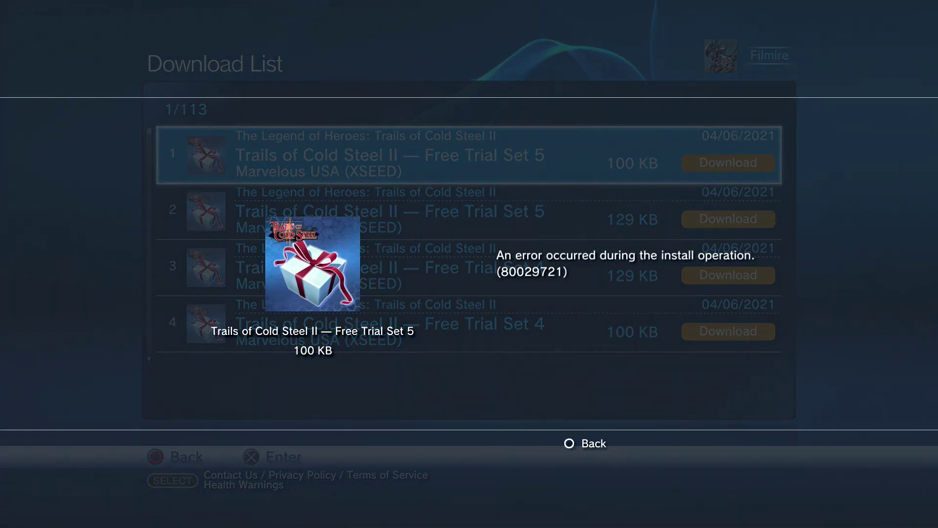
key(Escape)
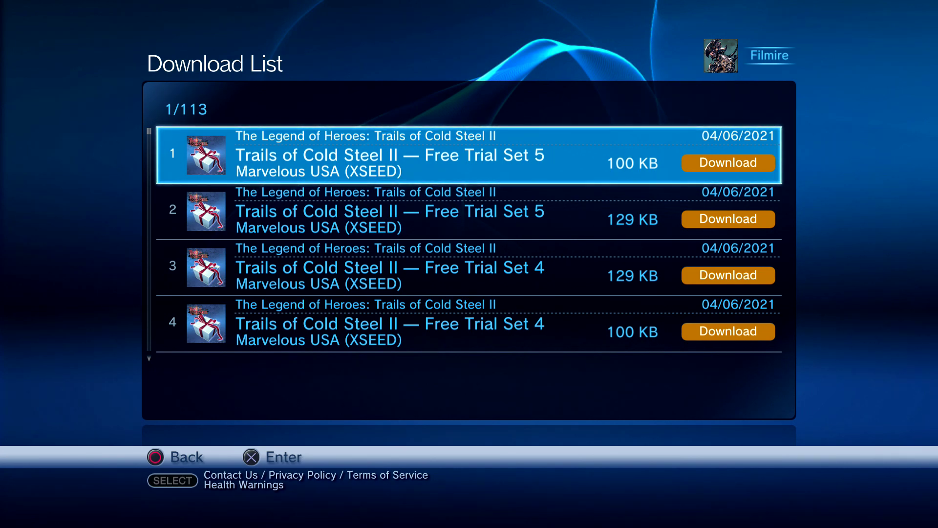
- Try to download the Dragon Age: Inquisition - Spoils item at entry 22 of the Download List, and back out
key(Down)
key(Down)
key(Down)
key(Down)
key(Down)
key(Down)
key(Down)
key(Down)
key(Down)
key(Down)
key(Down)
key(Down)
key(Down)
key(Down)
key(Down)
key(Down)
key(Down)
key(Down)
key(Down)
key(Down)
key(Down)
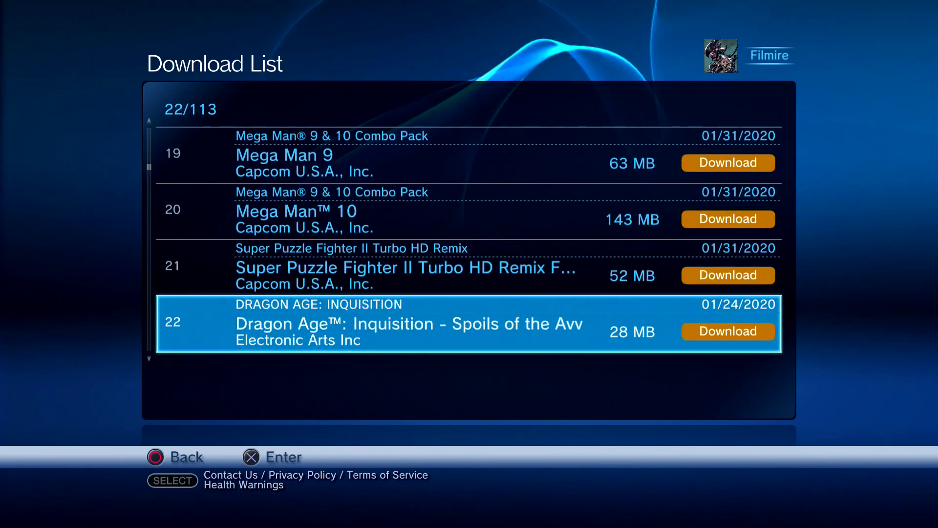
key(Return)
key(Escape)
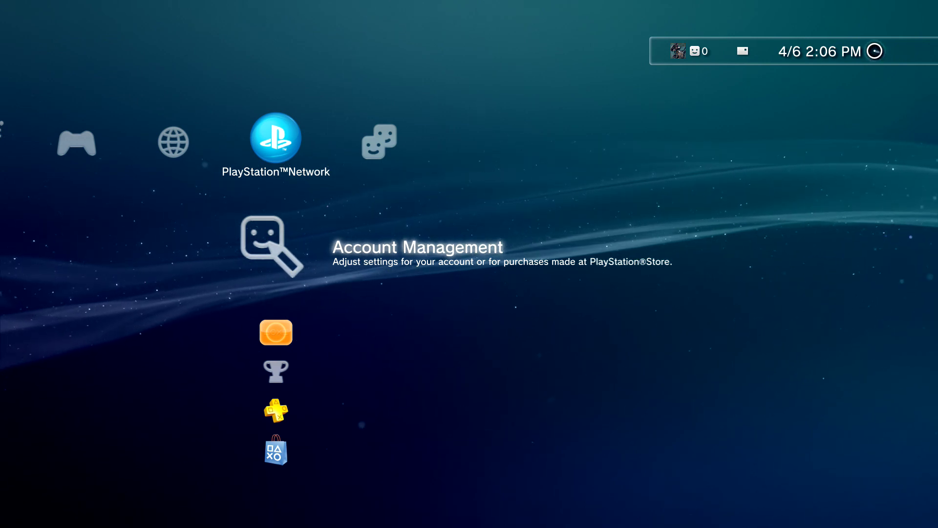
- Go to the Download List entry within Transaction Management under Account Management
key(Return)
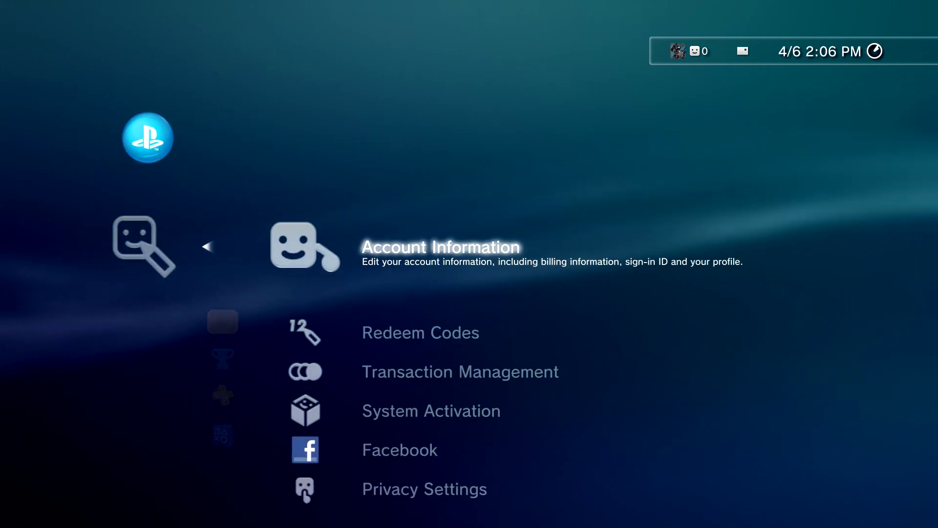
key(Down)
key(Down)
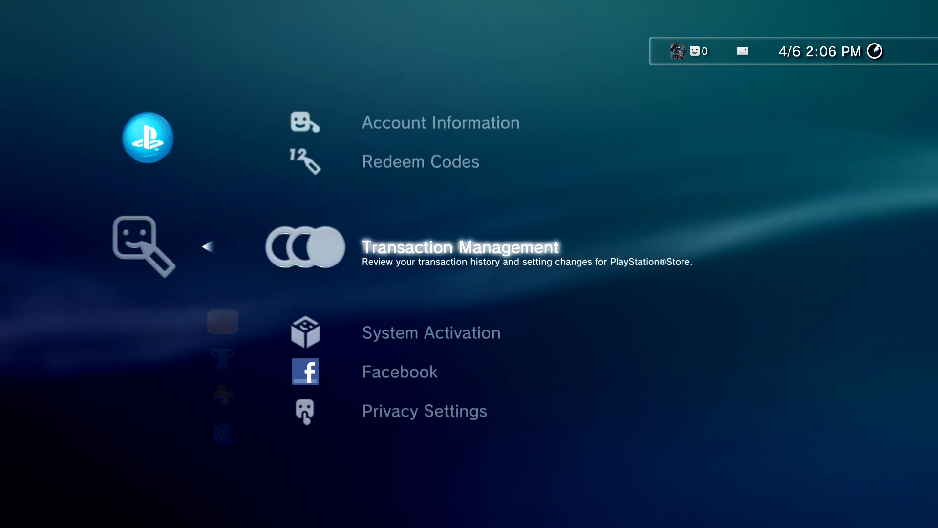
key(Return)
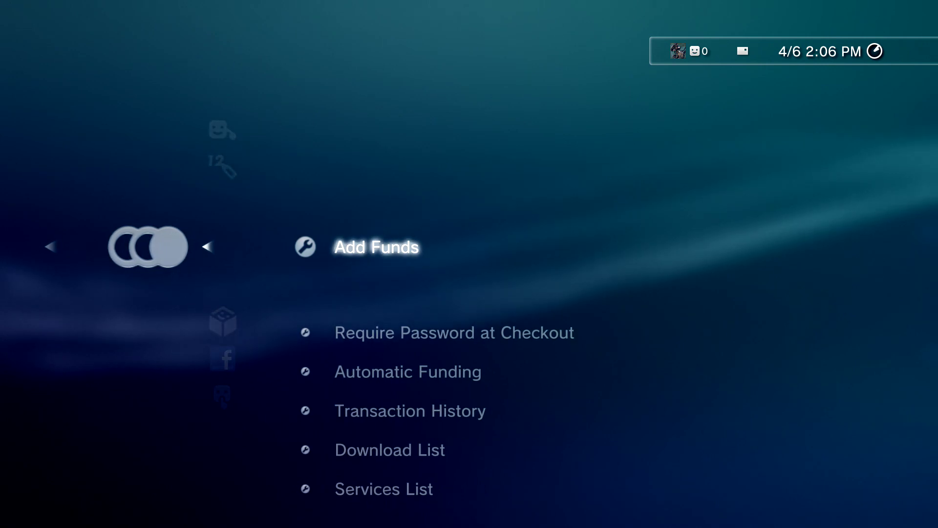
key(Down)
key(Down)
key(Down)
key(Down)
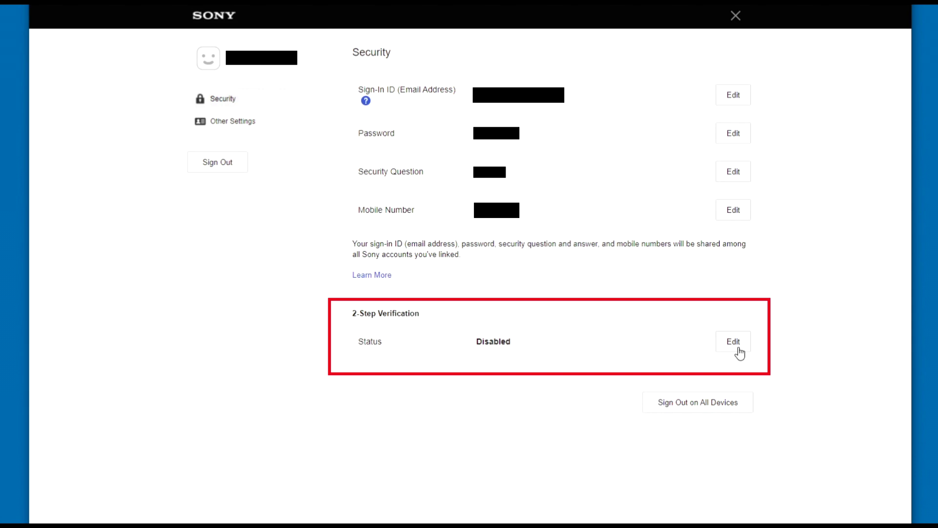
- On the Sony account security page, enable 2-Step Verification by text message with the verification code, and open Device Setup Password
click(733, 342)
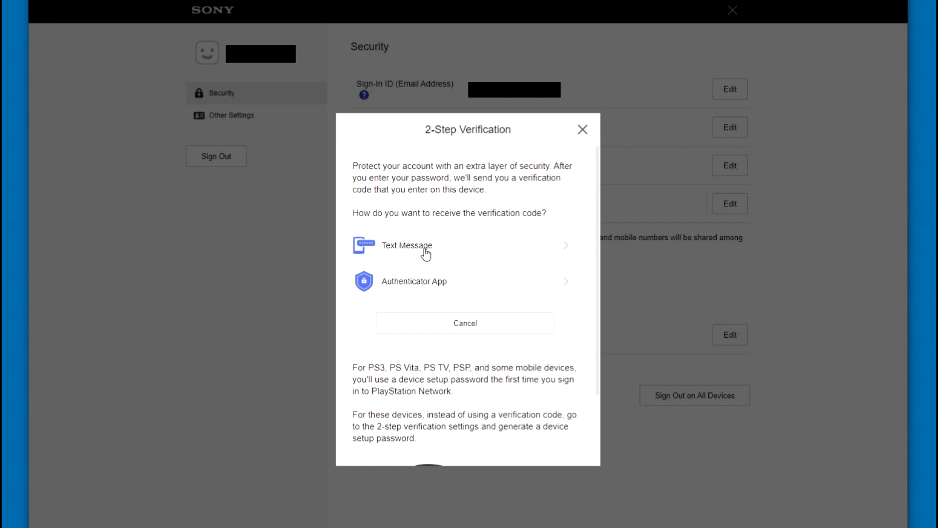
click(426, 253)
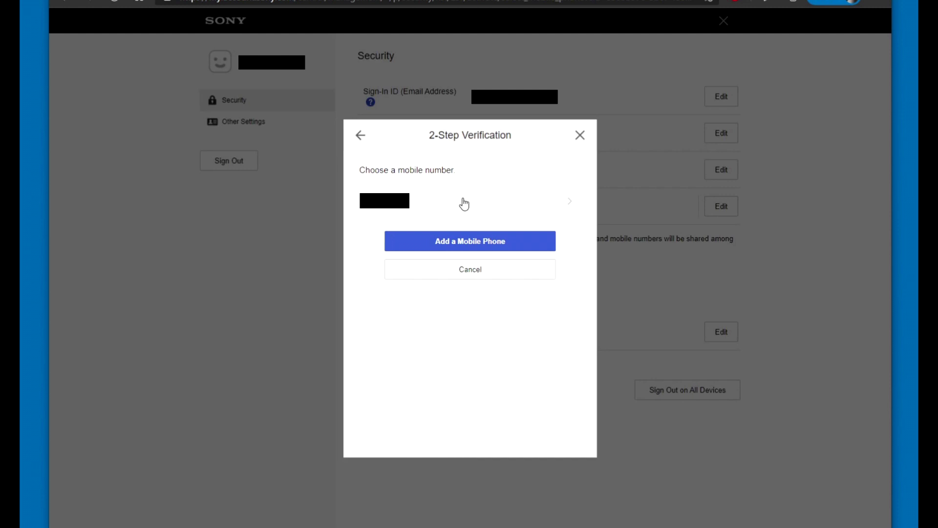
click(465, 204)
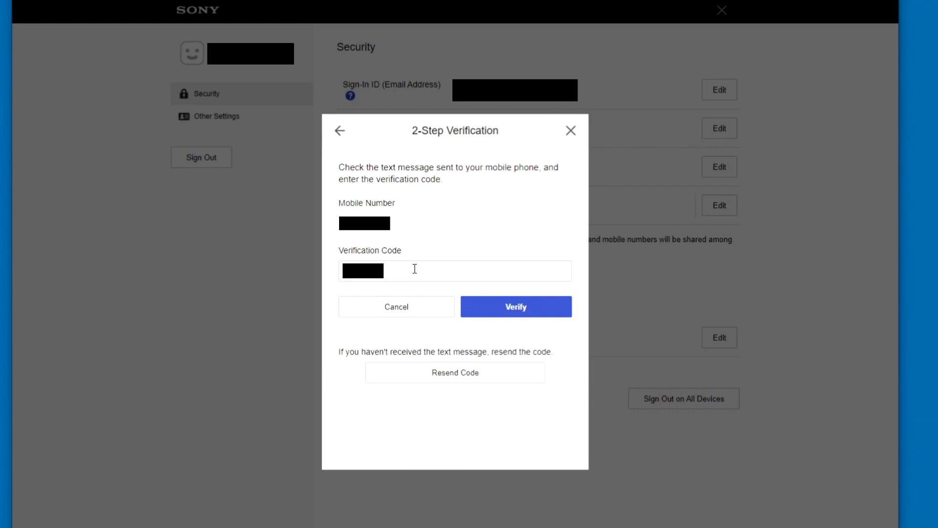
key(Return)
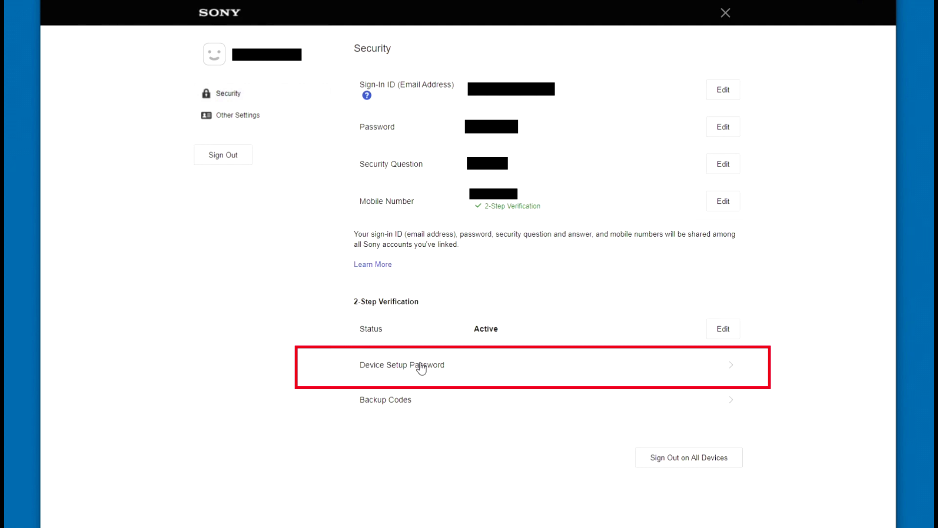
click(421, 366)
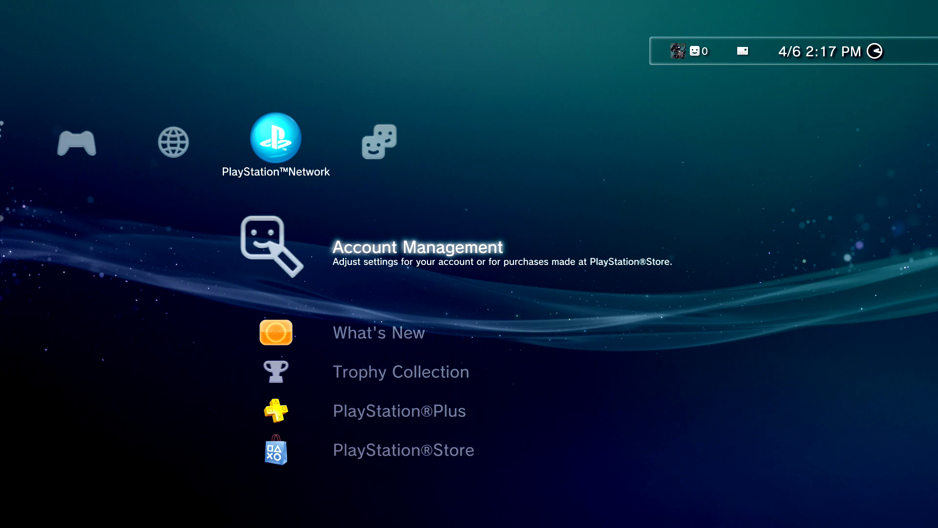
- Sign out of PlayStation Network on the console and sign back in, entering the password in the sign-in form
key(Menu)
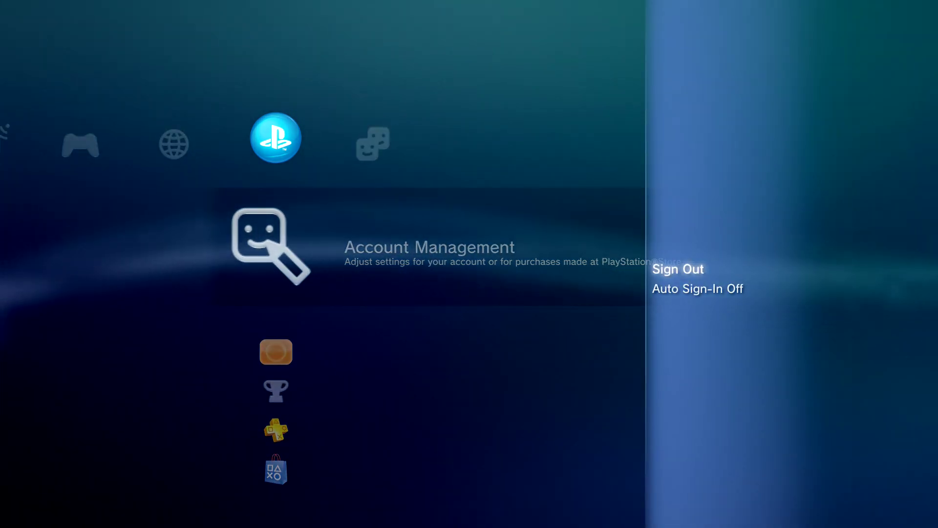
key(Return)
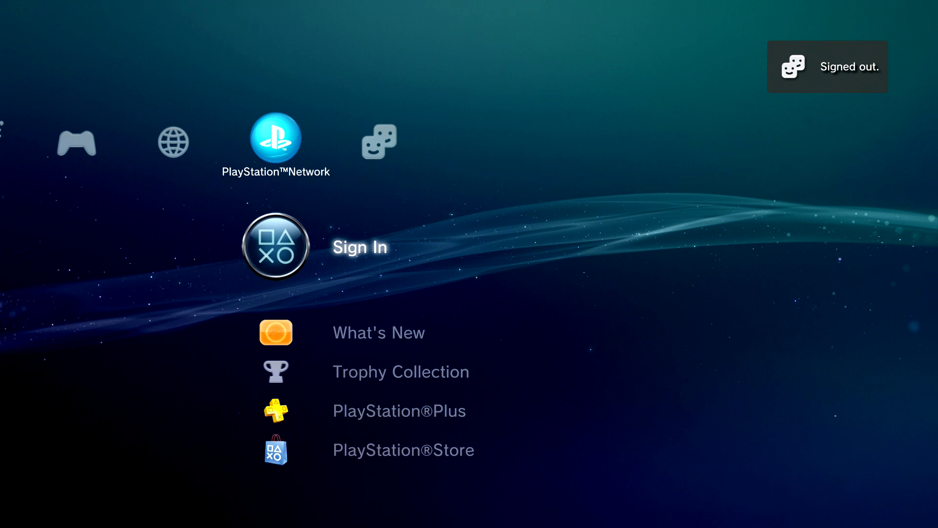
key(Return)
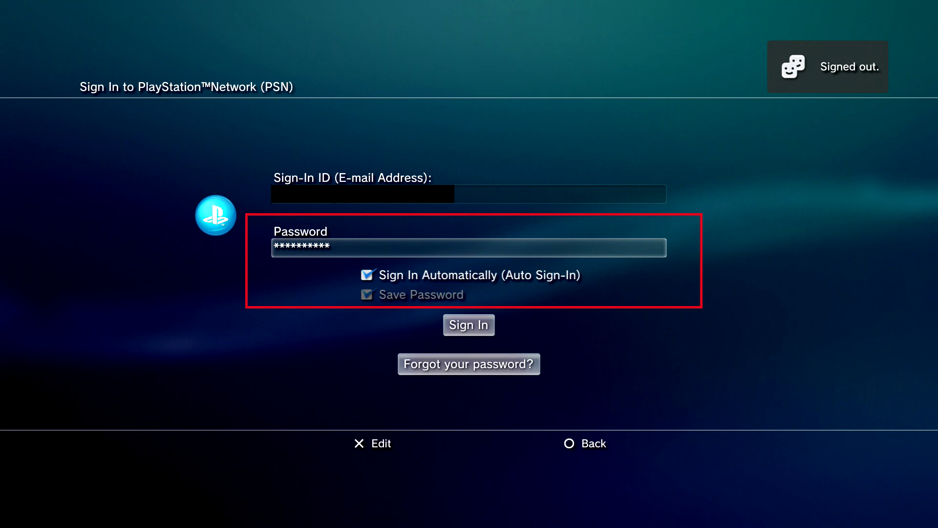
key(Return)
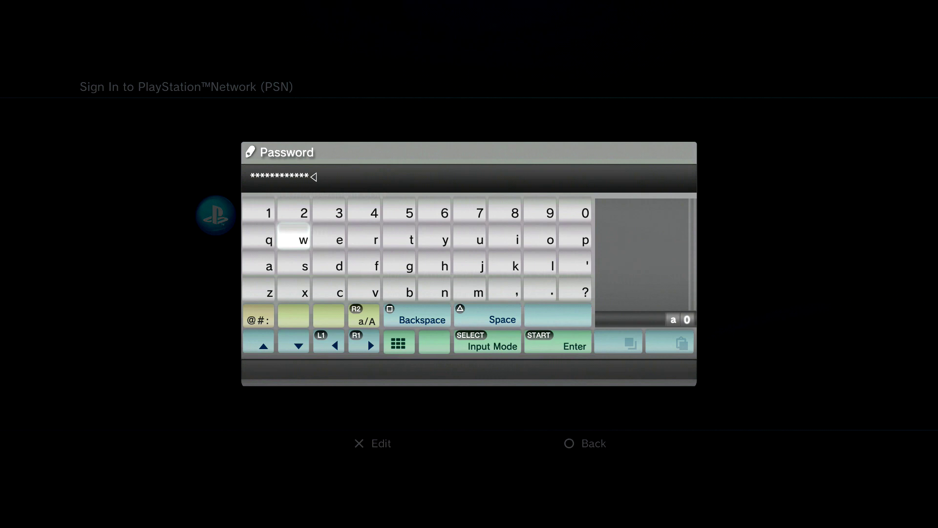
key(Return)
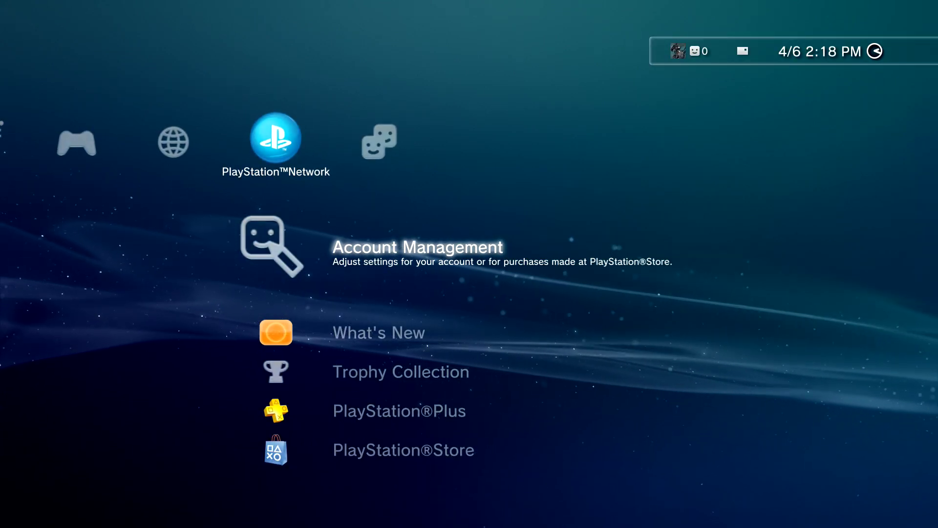
- Open the Download List through Account Management's Transaction Management
key(Down)
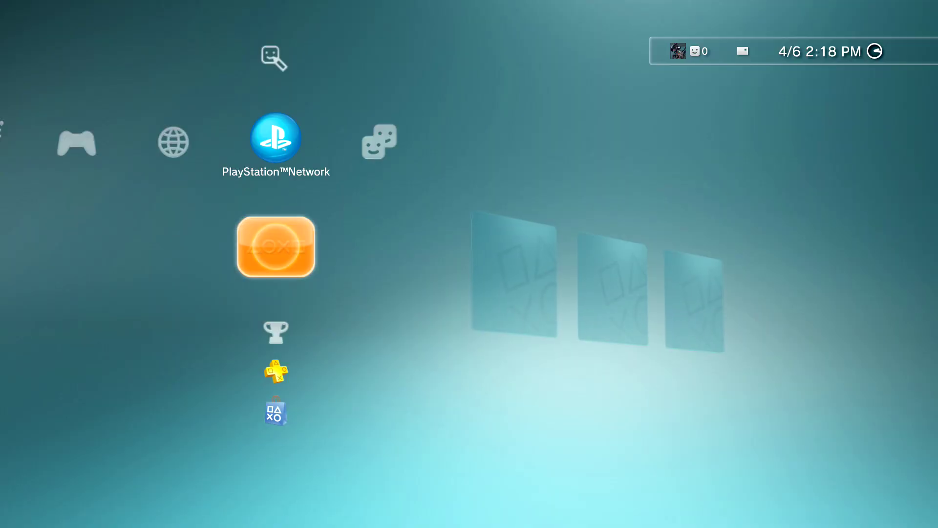
key(Up)
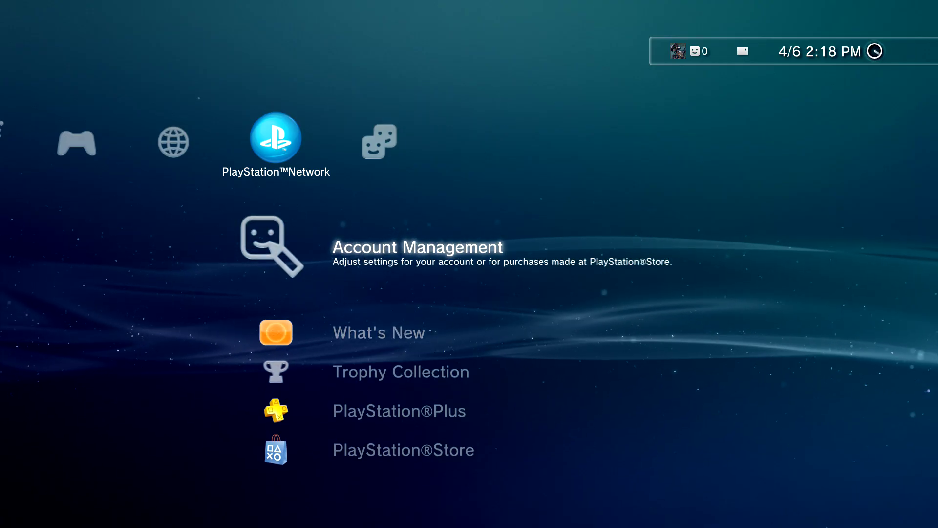
key(Return)
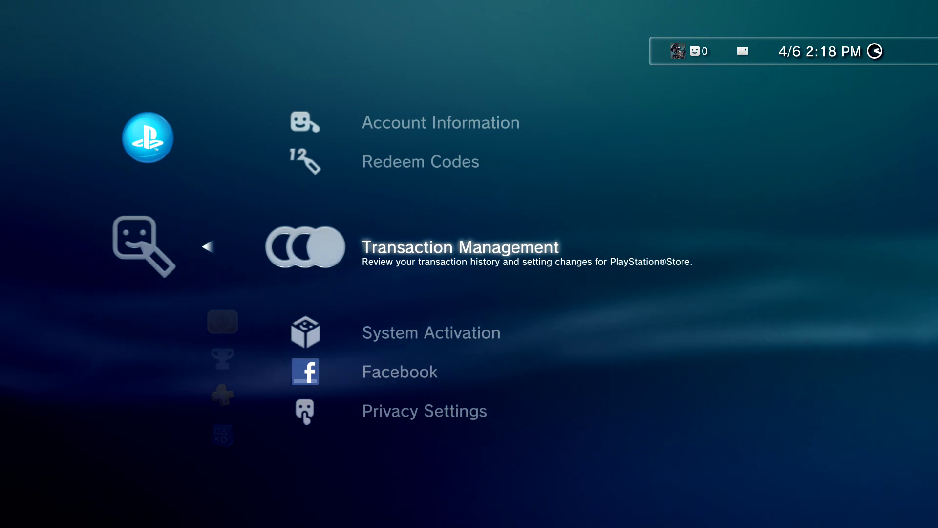
key(Return)
key(Down)
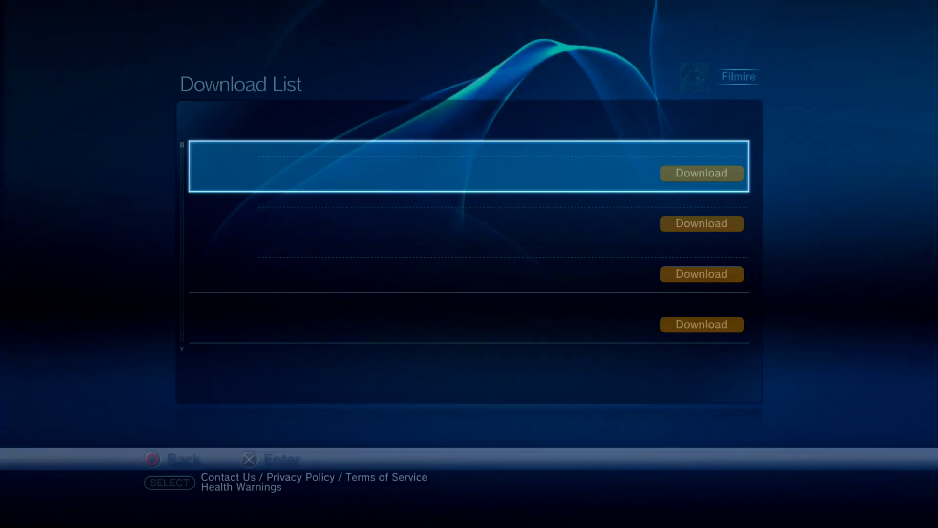
- Try to download the 100 KB Trails of Cold Steel II — Free Trial Set 5 item and leave the Download List
key(Return)
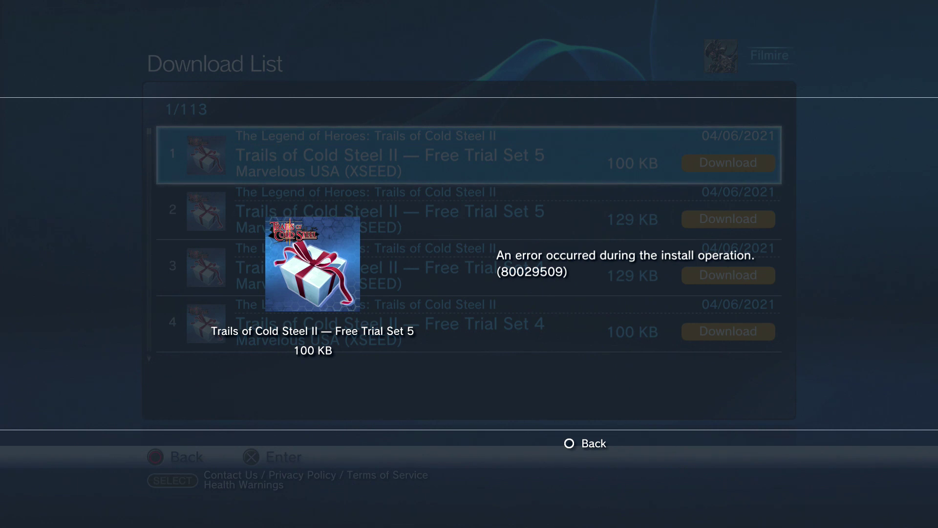
key(Escape)
key(Escape)
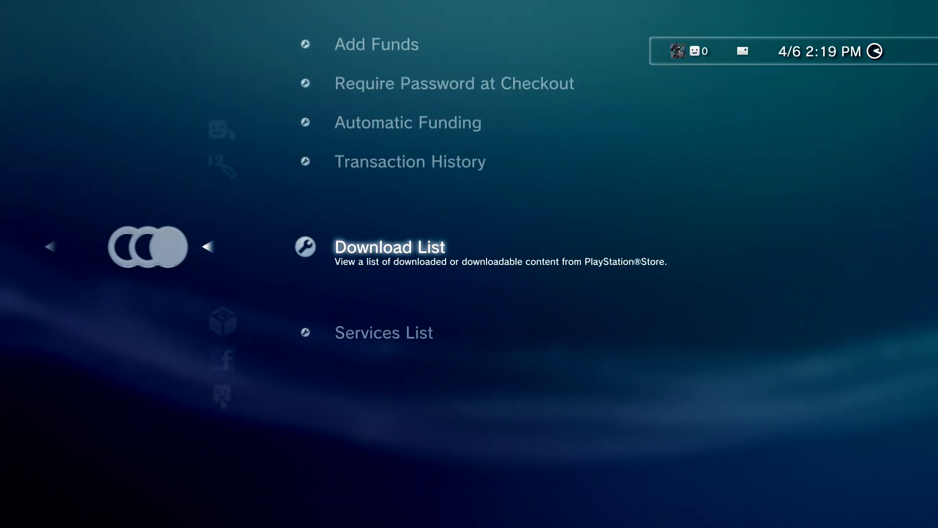
key(Home)
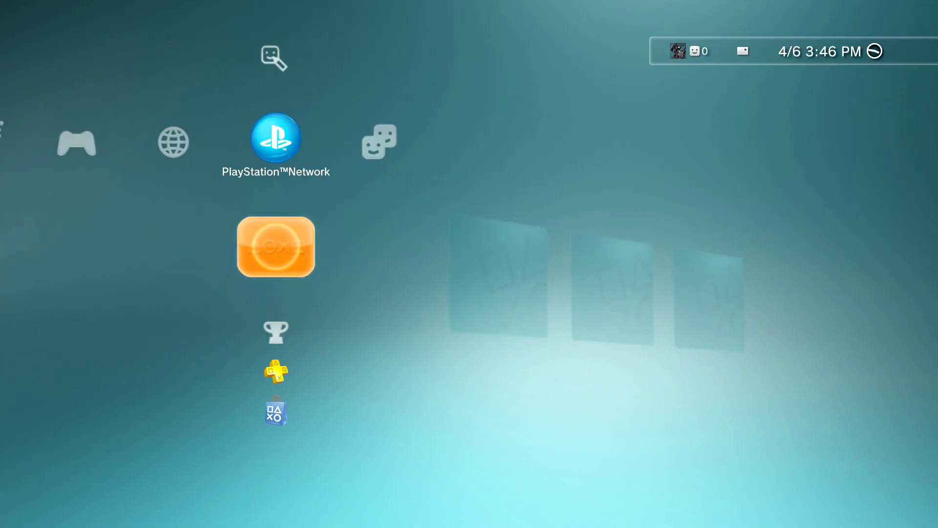
- Return to Account Management and reopen the Download List under Transaction Management
key(Down)
key(Down)
key(Down)
key(Up)
key(Up)
key(Up)
key(Up)
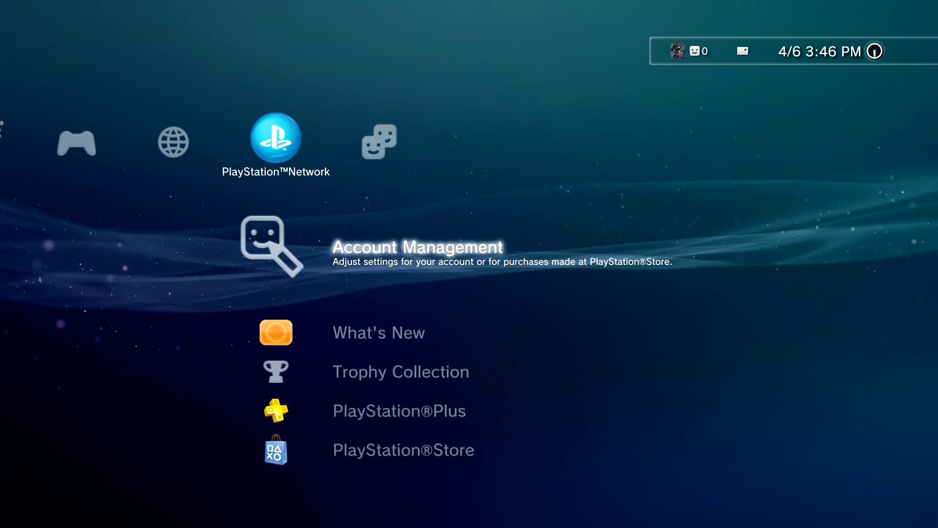
key(Return)
key(Down)
key(Down)
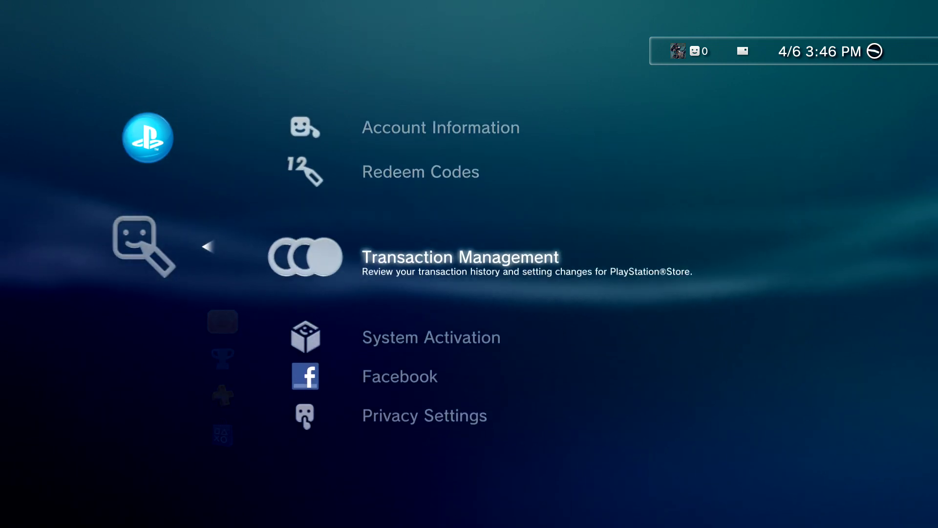
key(Return)
key(Down)
key(Down)
key(Down)
key(Down)
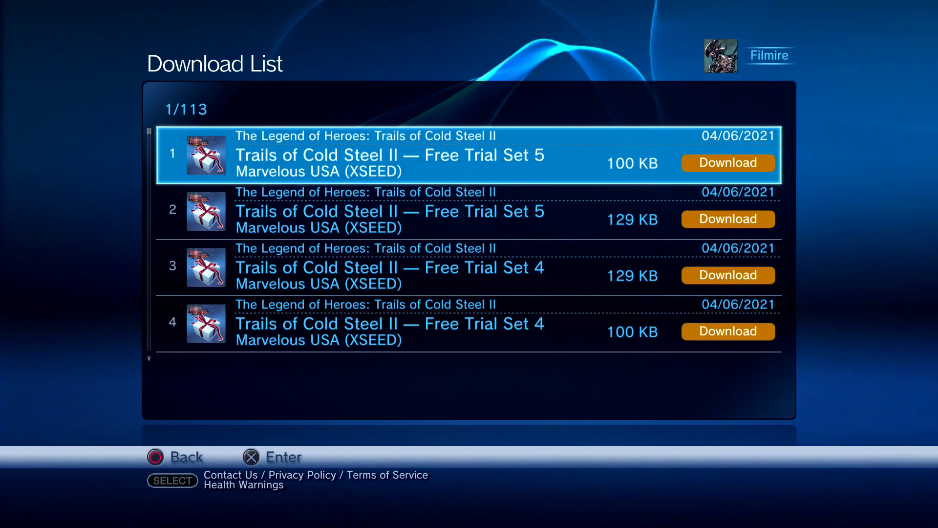
- Download the second list item, the 129 KB Trails of Cold Steel II — Free Trial Set 5, and return to the list
key(Down)
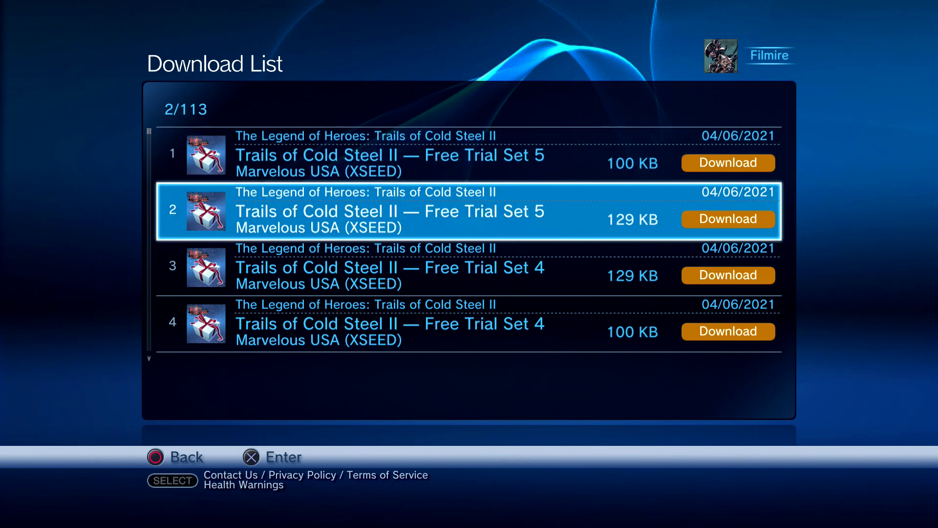
key(Return)
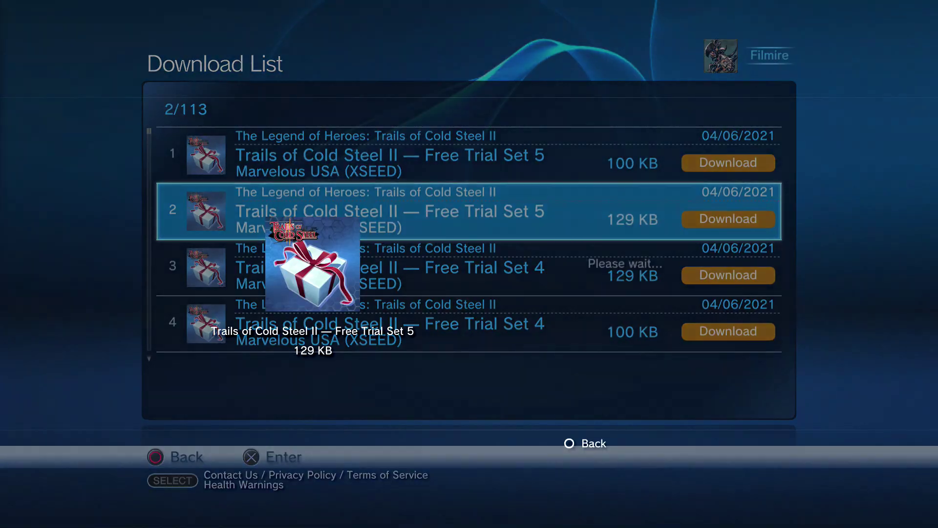
key(Escape)
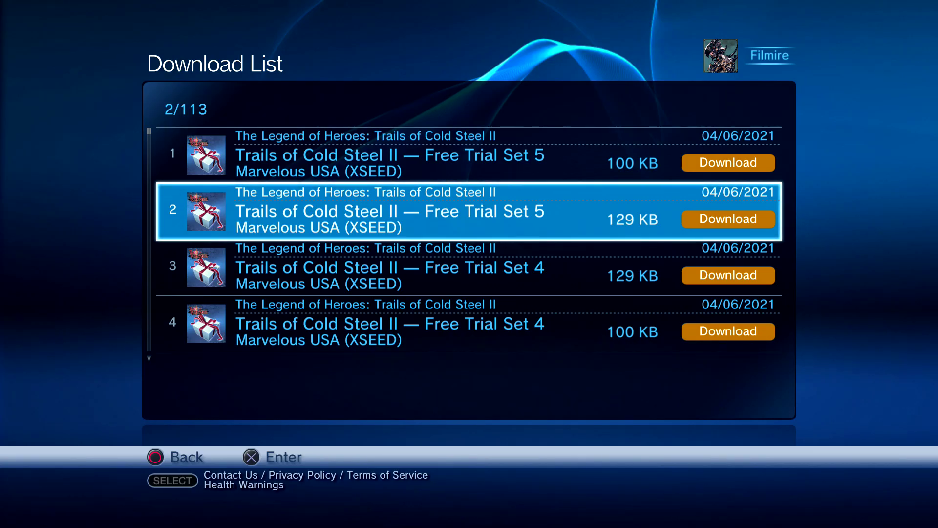
- Download the third list item, the 129 KB Trails of Cold Steel II — Free Trial Set 4, and return to the list
key(Down)
key(Down)
key(Up)
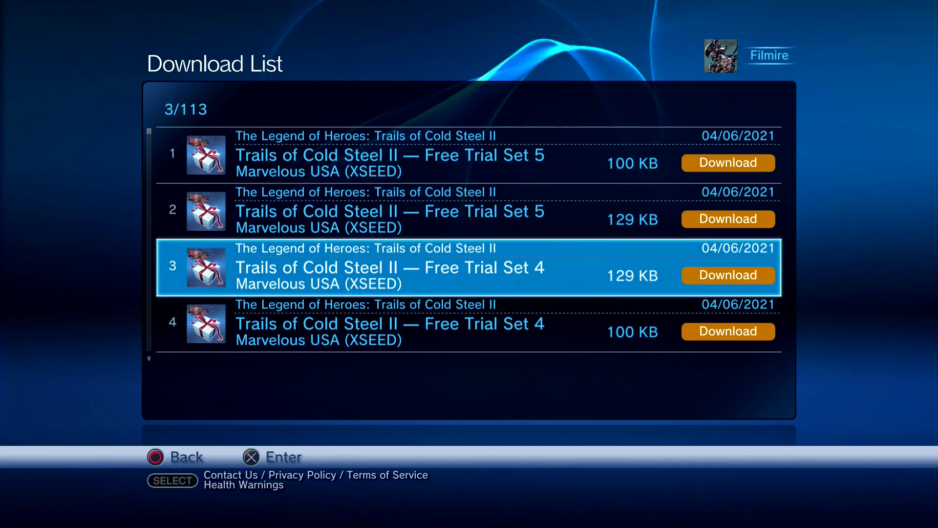
key(Return)
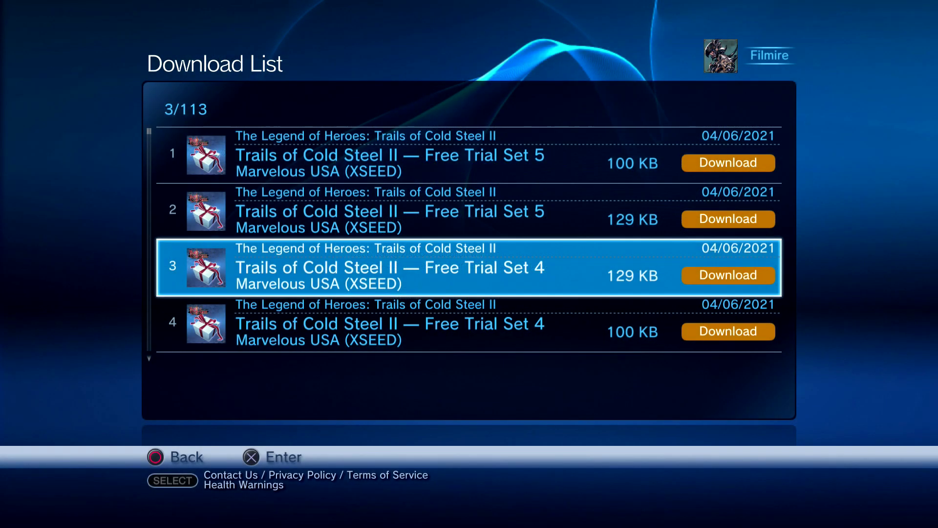
- Download the first list item, the 100 KB Trails of Cold Steel II — Free Trial Set 5, and return to the list
key(Up)
key(Up)
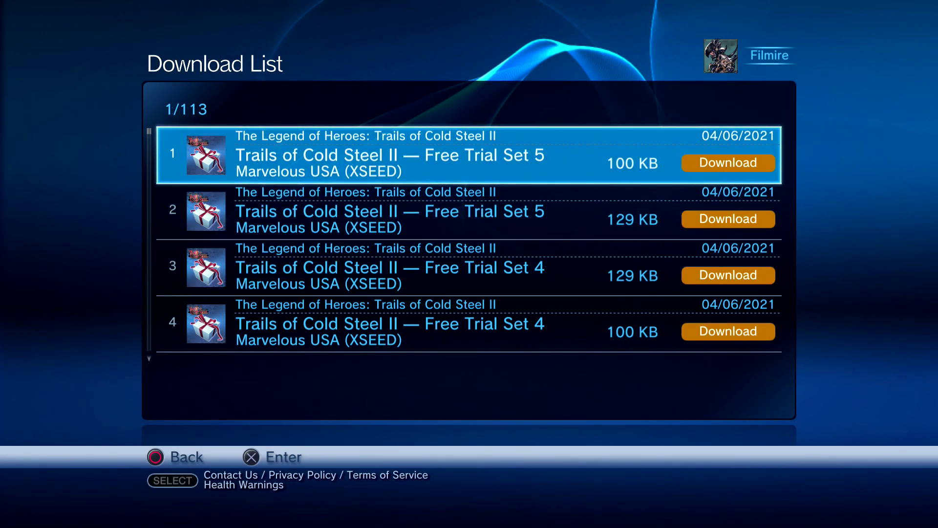
key(Return)
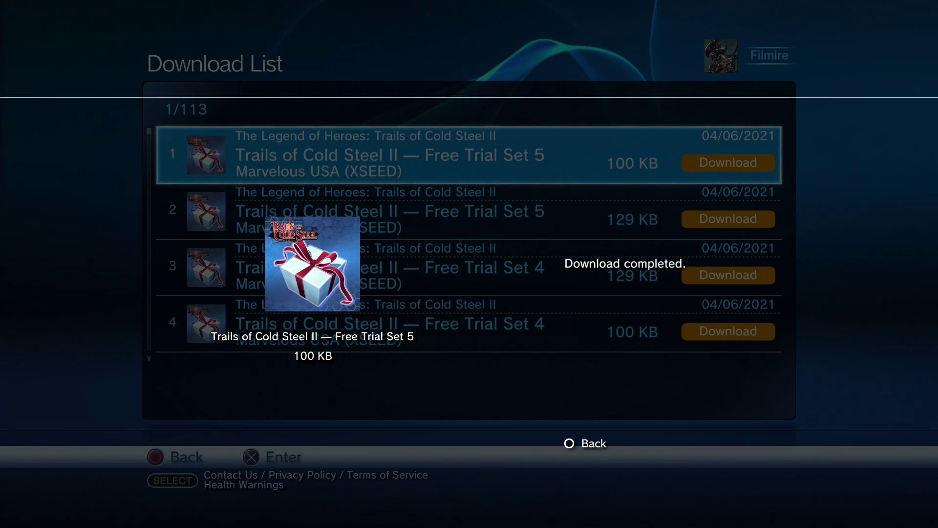
key(Escape)
- Download the fourth list item, the 100 KB Trails of Cold Steel II — Free Trial Set 4, and return to the list
key(Down)
key(Down)
key(Down)
key(Return)
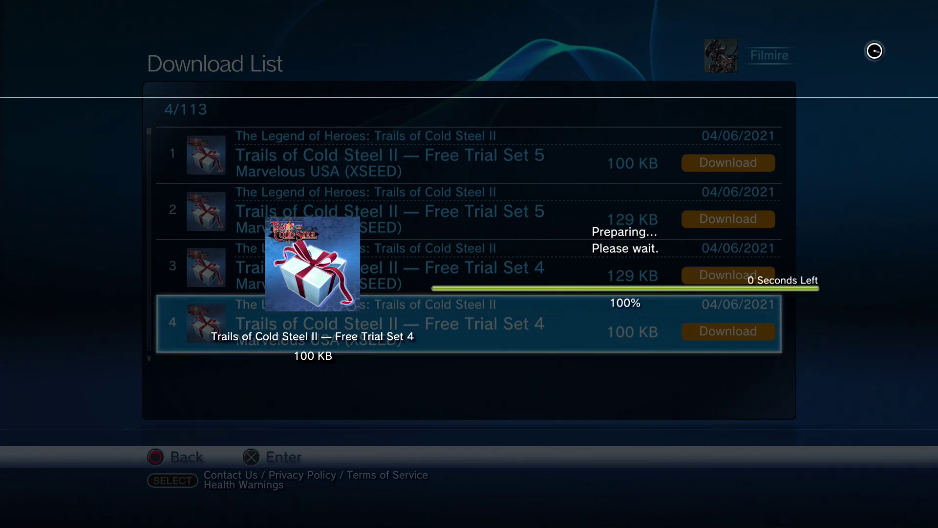
key(Escape)
- Download the fifth list item, the 129 KB Trails of Cold Steel II — Free Trial Set 3, and select the sixth item
key(Down)
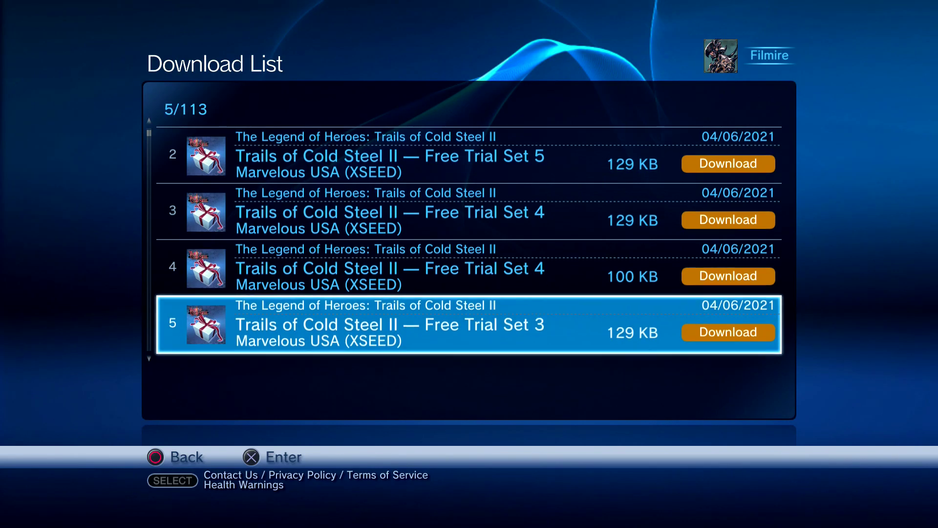
key(Return)
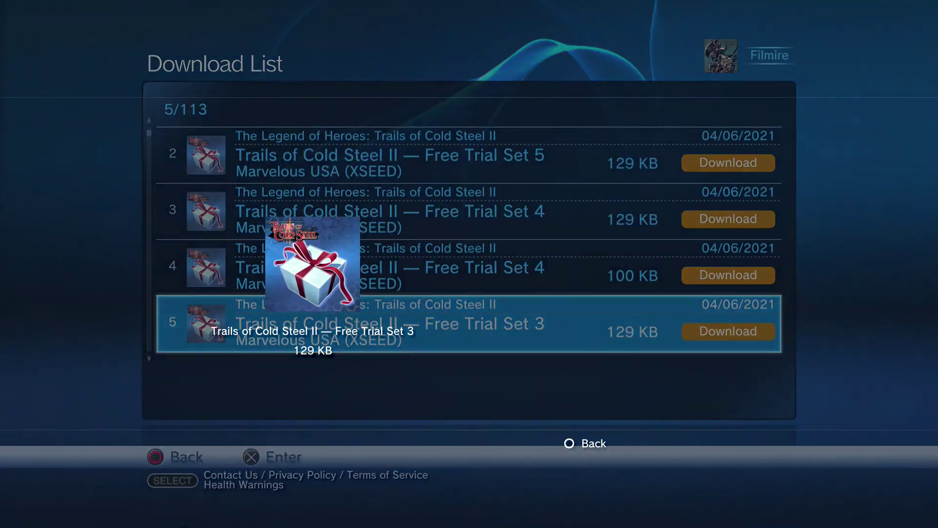
key(Escape)
key(Down)
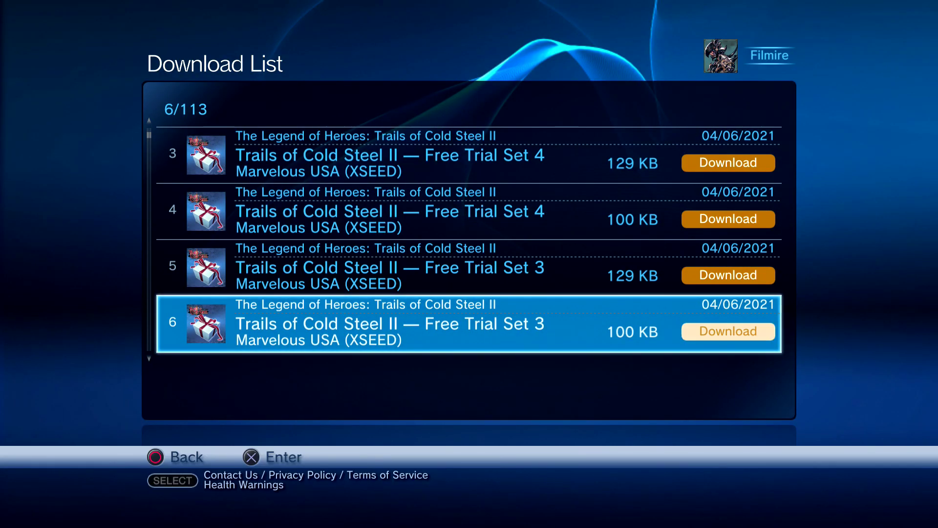